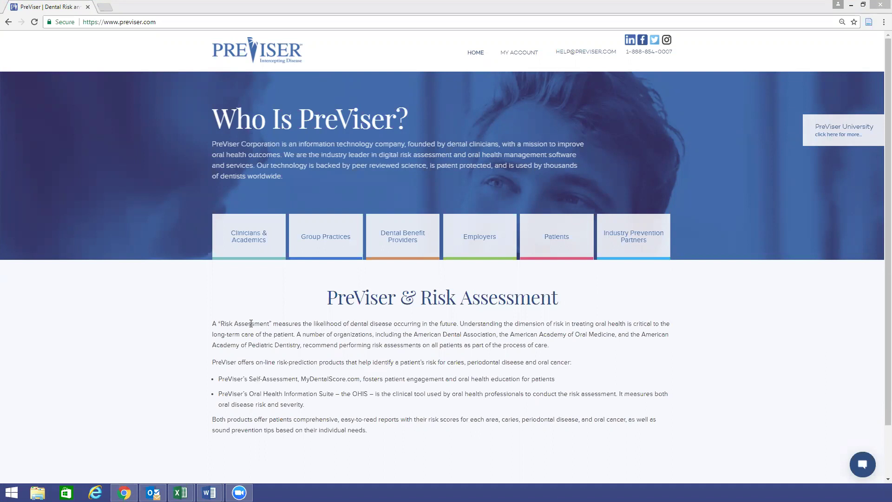
Go from the Clinicians & Academics section to the PreViser OHIS login page
left_click(255, 252)
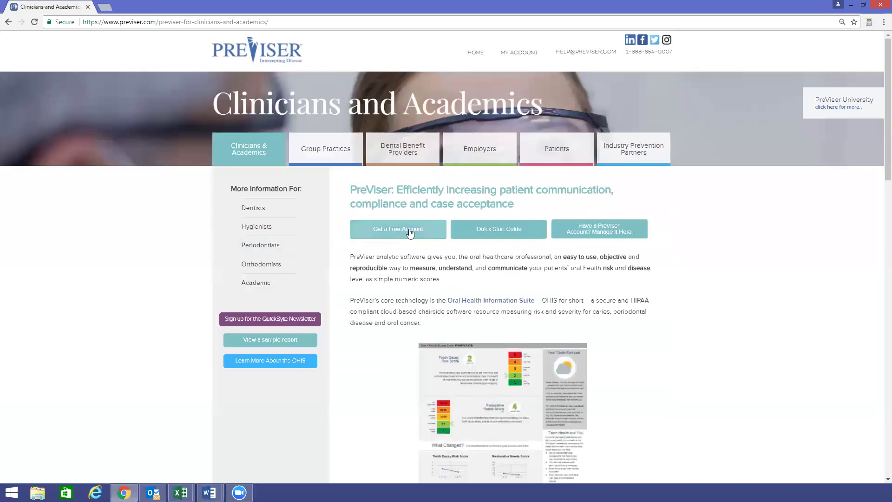
scroll(650, 318, "down", 3)
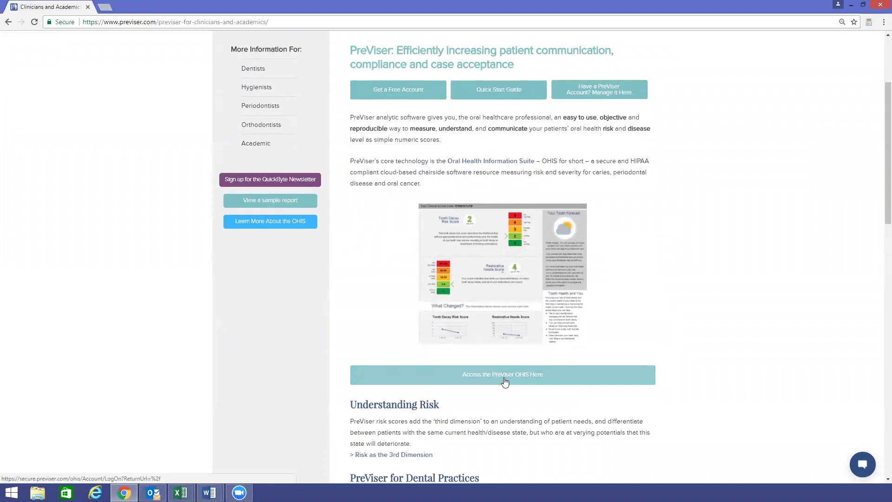
left_click(505, 378)
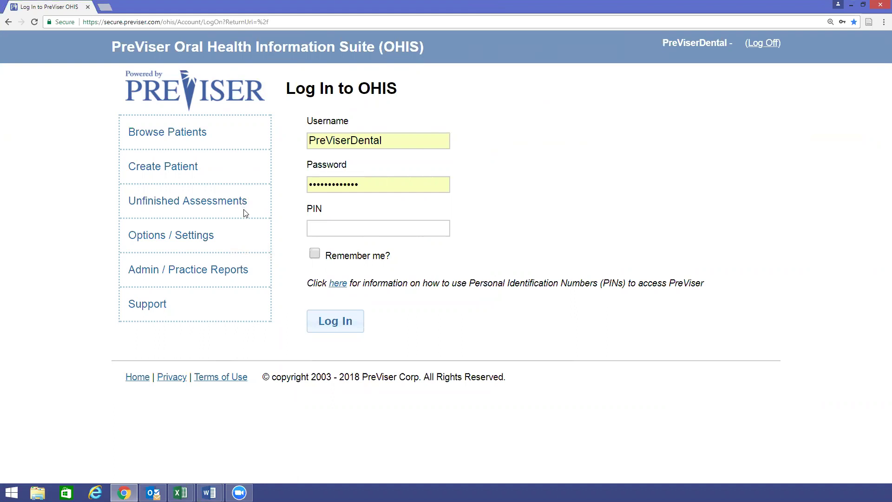
Log in with the account PIN and open the demo patient's record from Browse Patients
left_click(348, 225)
type("99999")
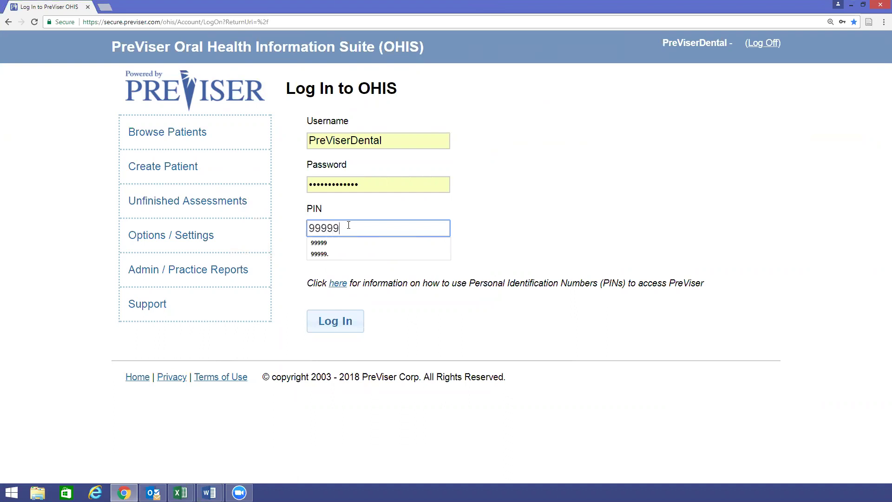
key("Return")
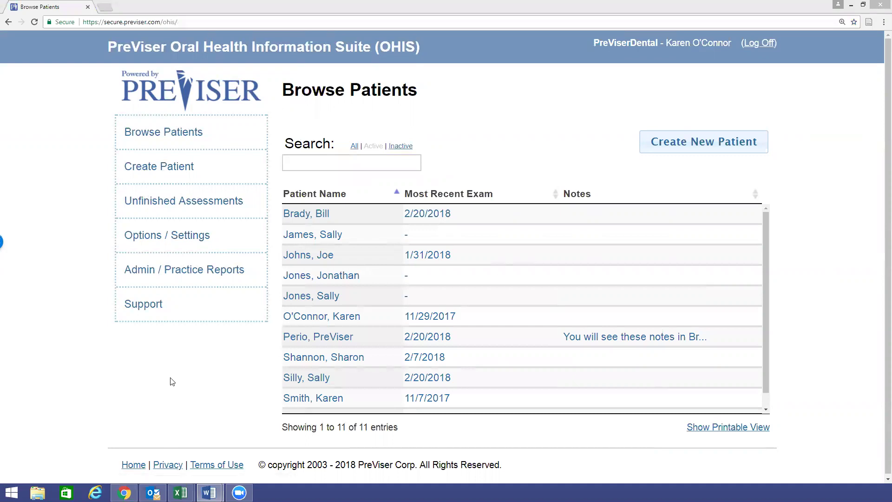
left_click(304, 379)
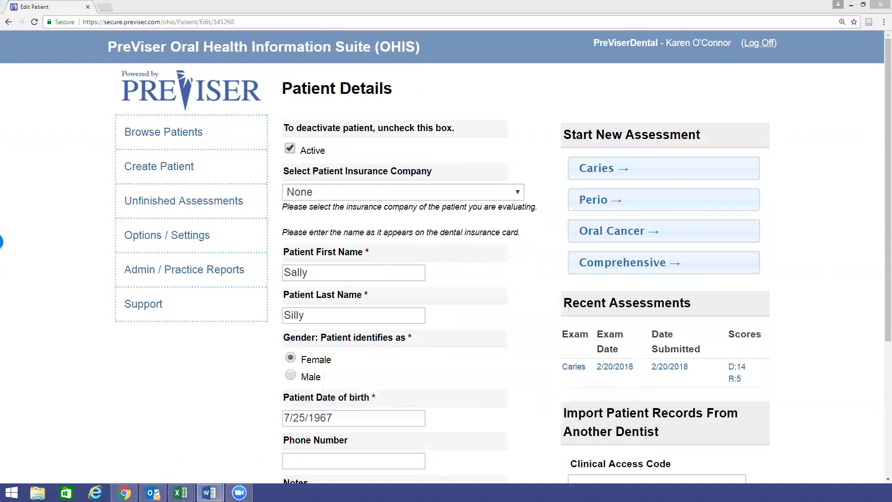
Start a new Caries assessment for the demo patient, accepting that no insurance is selected
left_click(561, 172)
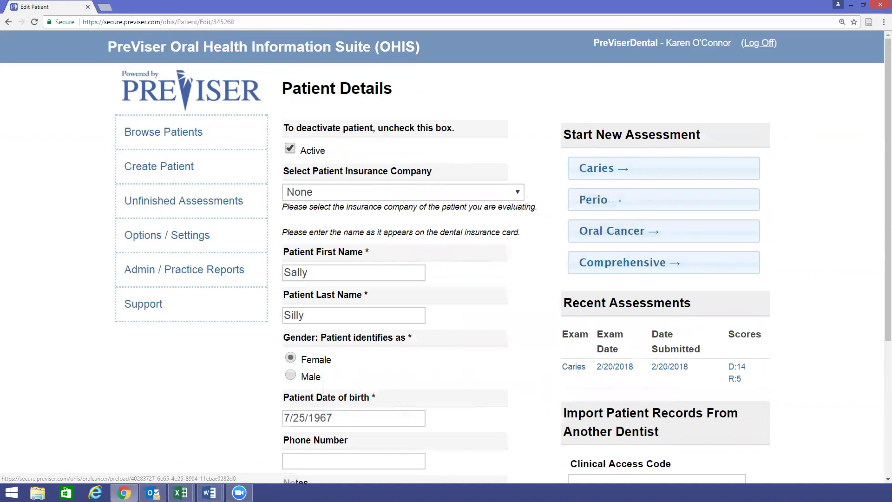
left_click(1, 242)
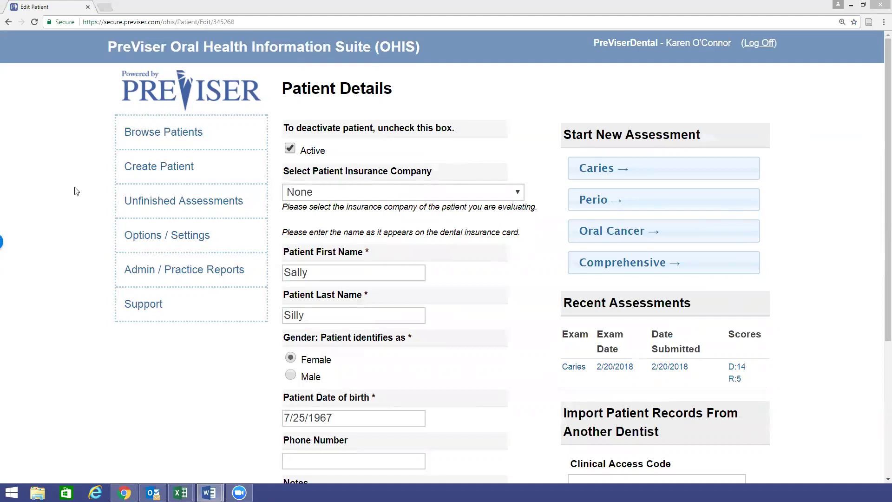
left_click(610, 174)
left_click(511, 294)
Choose a different responsible dentist for the caries exam and continue to the risk questions
left_click(405, 291)
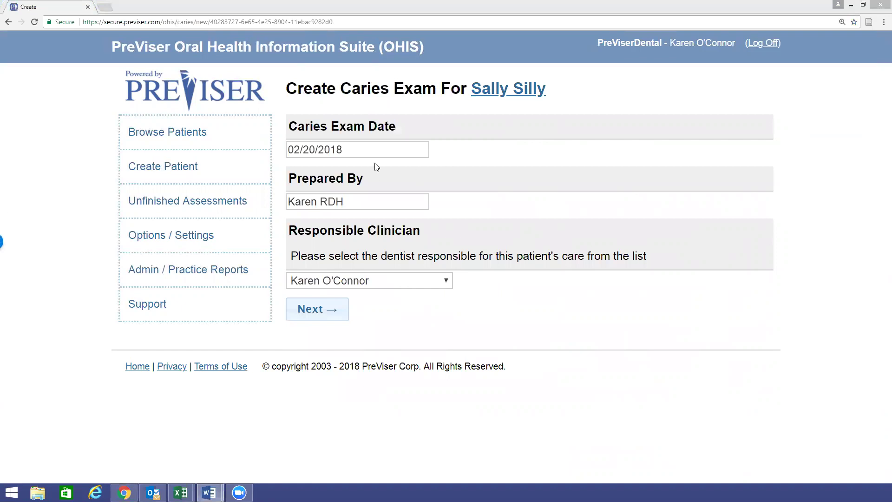
left_click(388, 171)
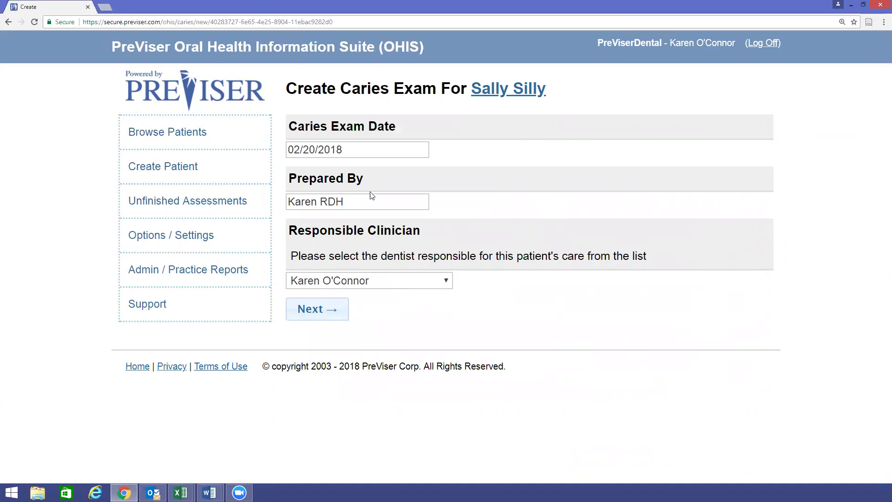
left_click(357, 206)
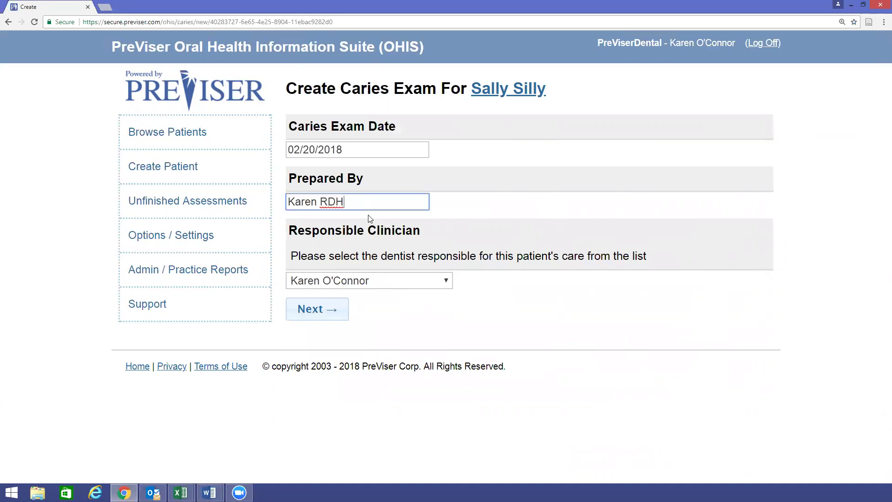
left_click(370, 281)
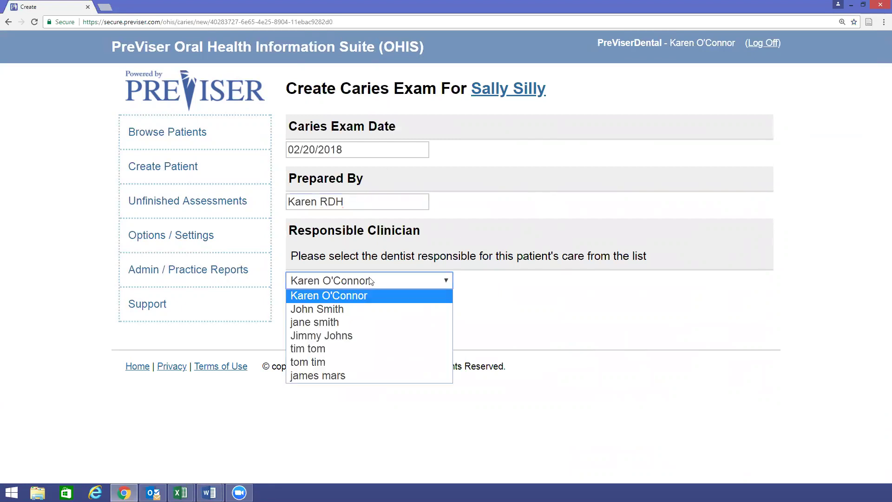
left_click(327, 307)
left_click(316, 313)
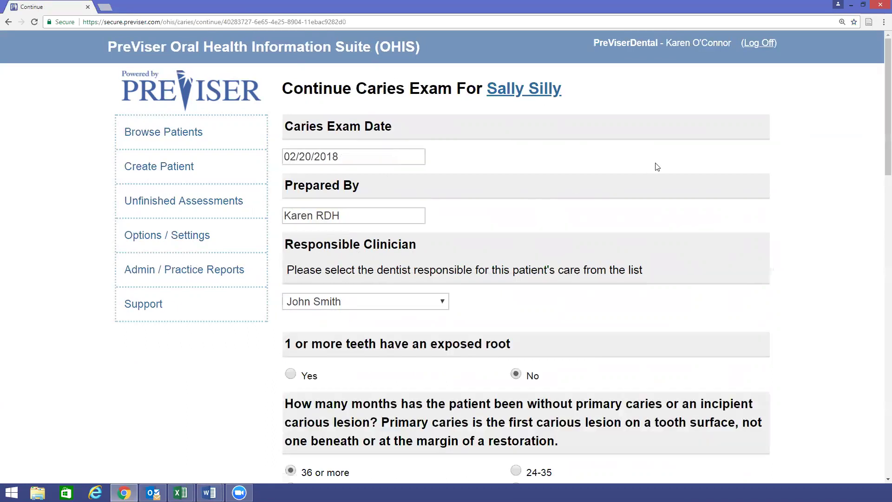
scroll(665, 162, "down", 3)
Record an exposed root, 9 restored teeth, 1 needing treatment, and '1 or 2' carious teeth
left_click(291, 235)
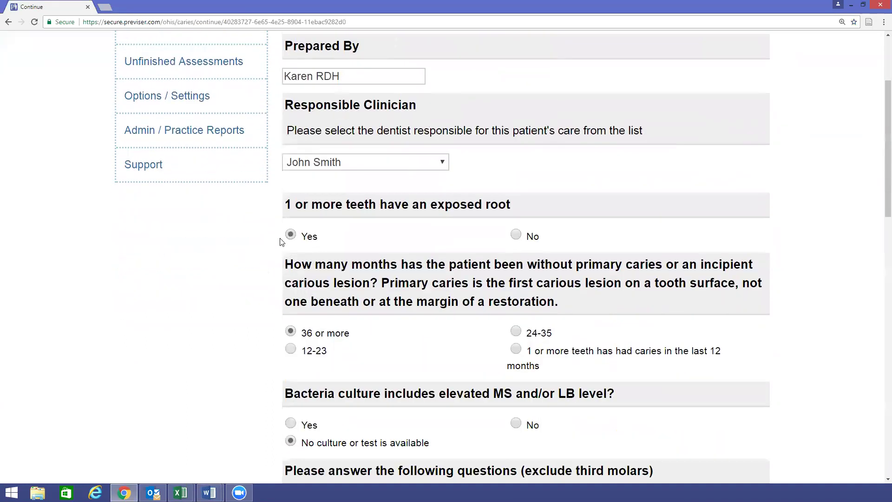
scroll(297, 303, "down", 3)
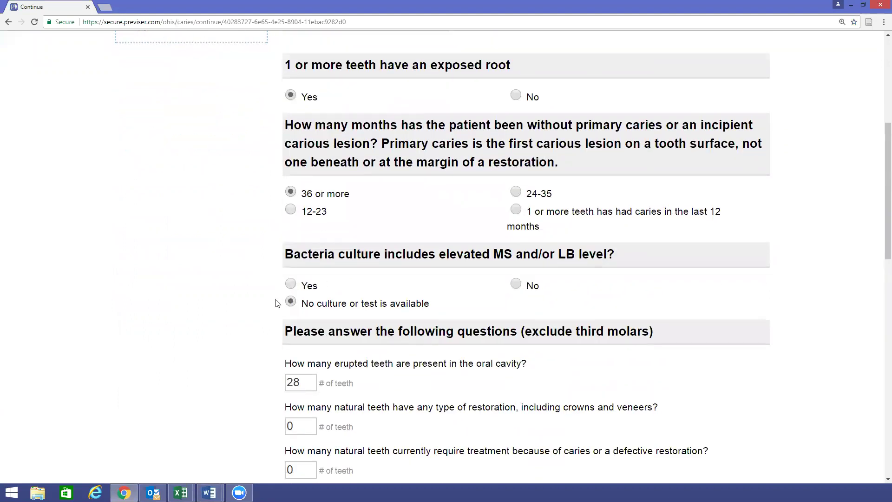
scroll(283, 312, "down", 2)
scroll(302, 326, "down", 2)
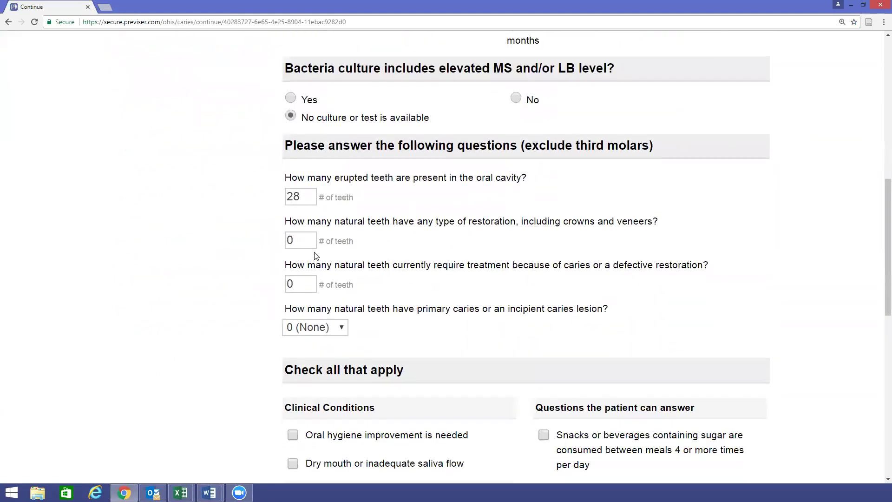
left_click(302, 245)
key("BackSpace")
type("9")
left_click(299, 286)
key("BackSpace")
type("1")
left_click(328, 328)
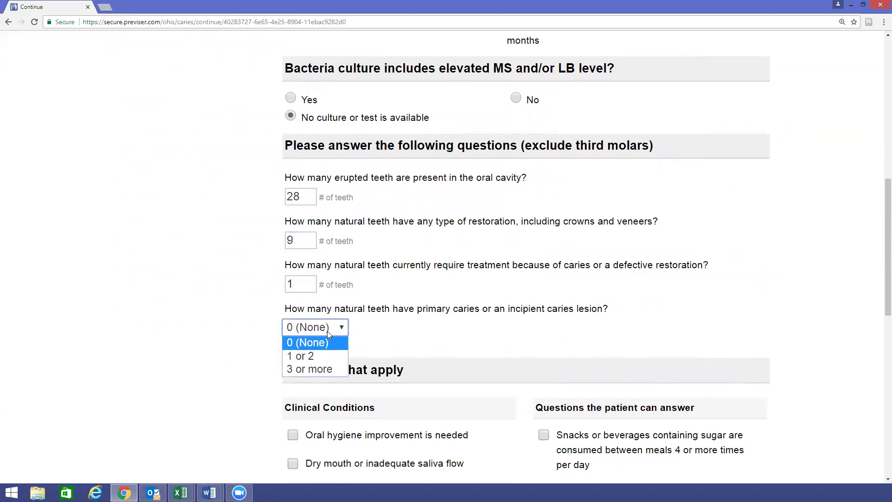
left_click(309, 354)
left_click(215, 358)
Tick oral hygiene, dry mouth, irregular care, sugary snacks and recent health change as risk factors
scroll(216, 357, "down", 6)
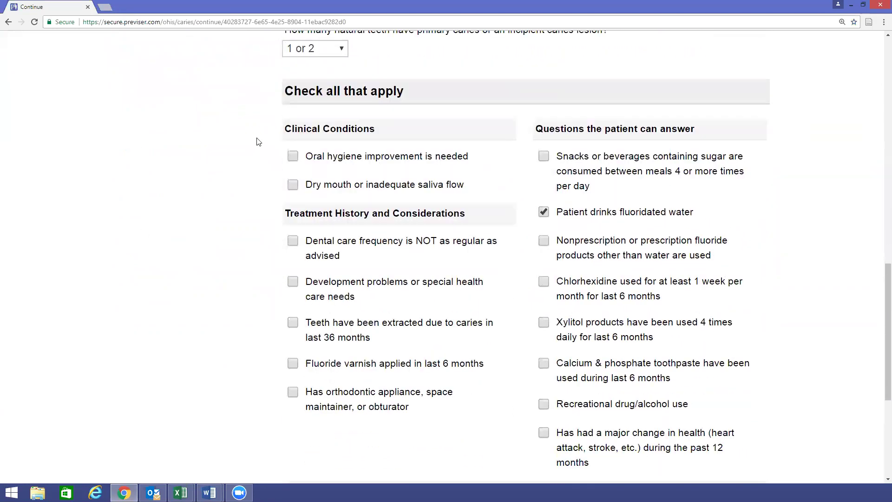
left_click(292, 156)
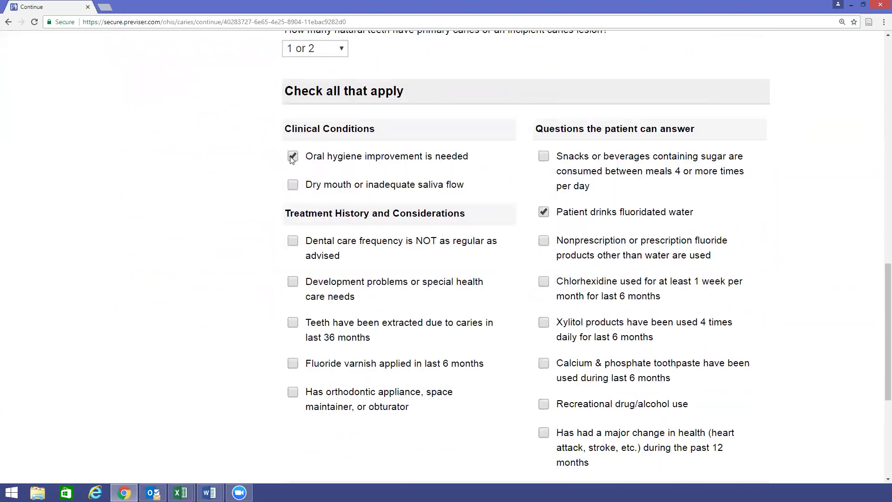
left_click(292, 185)
left_click(293, 240)
left_click(543, 156)
left_click(544, 433)
left_click(509, 392)
scroll(504, 396, "down", 3)
left_click(328, 255)
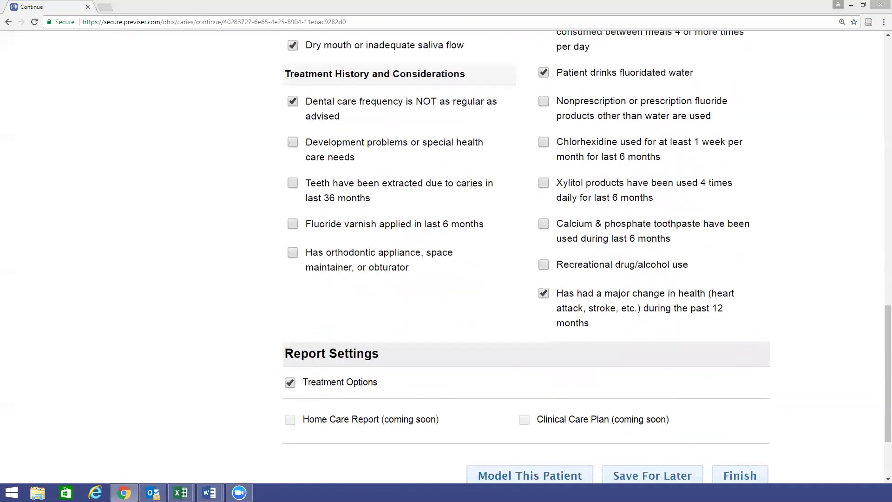
left_click(0, 242)
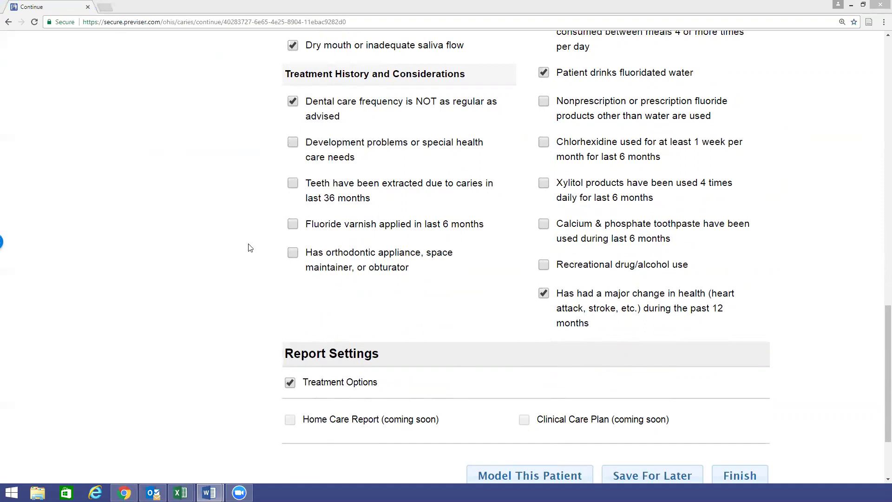
Save the partly completed caries exam for later from the bottom of the form
left_click(232, 257)
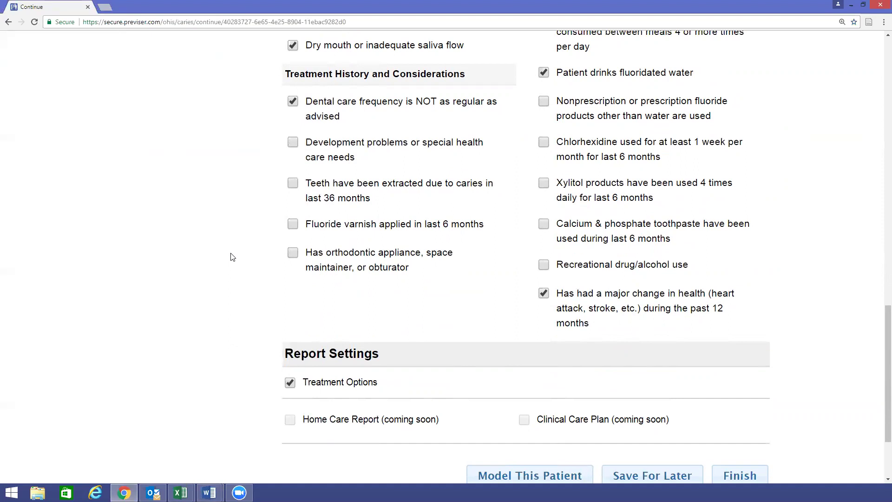
scroll(232, 257, "down", 1)
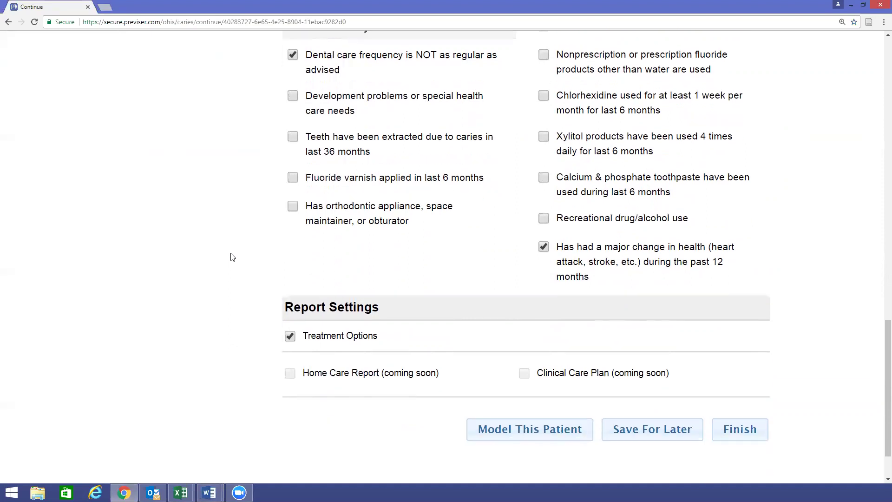
scroll(233, 257, "down", 2)
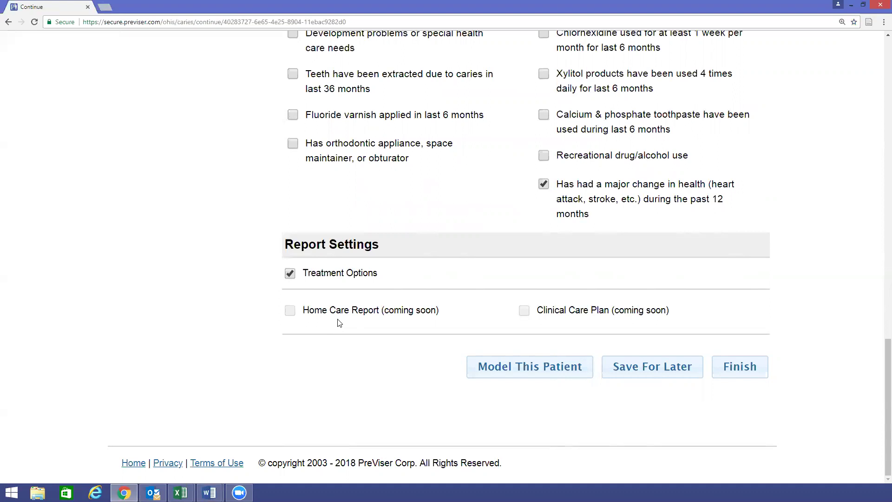
left_click(653, 367)
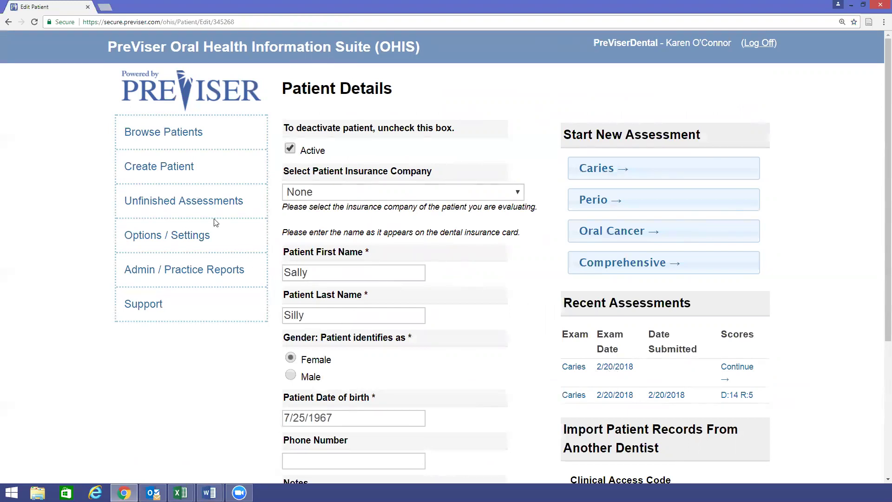
Open the Unfinished Assessments list from the left navigation menu
left_click(156, 203)
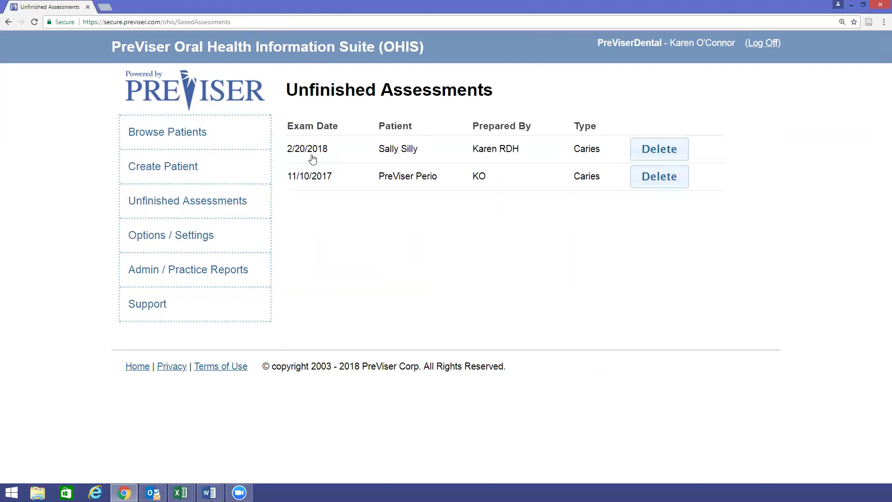
Reopen the 2/20/2018 caries exam and finish it to submit the assessment
left_click(313, 158)
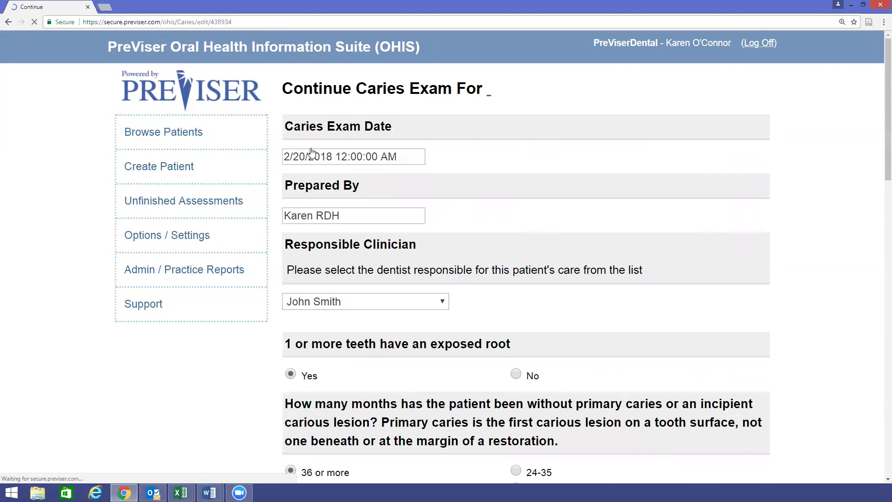
scroll(832, 211, "down", 5)
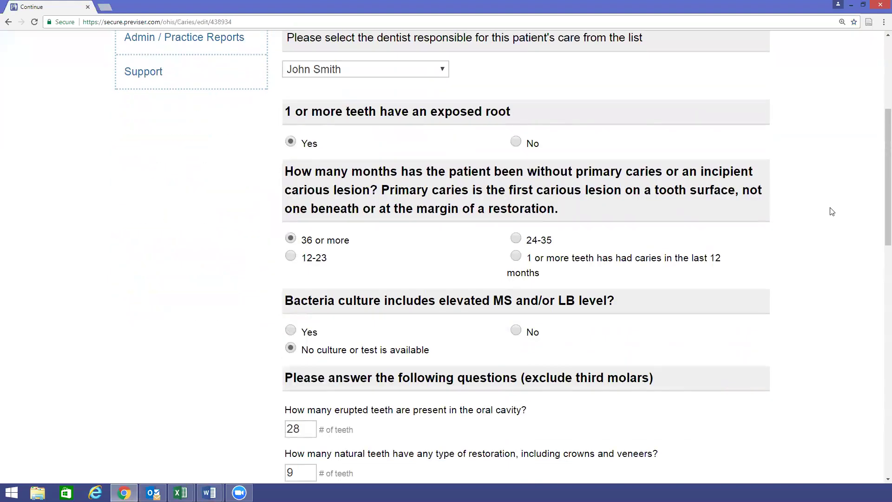
scroll(832, 212, "down", 8)
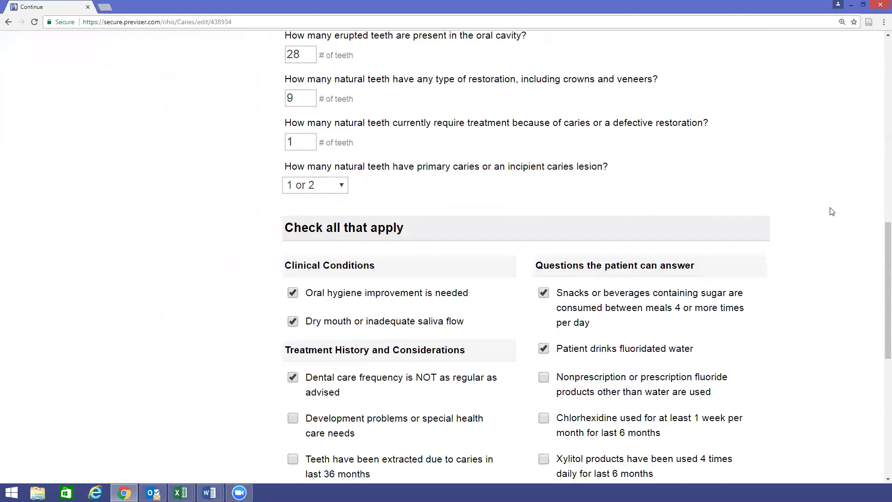
scroll(832, 211, "down", 5)
scroll(832, 211, "down", 3)
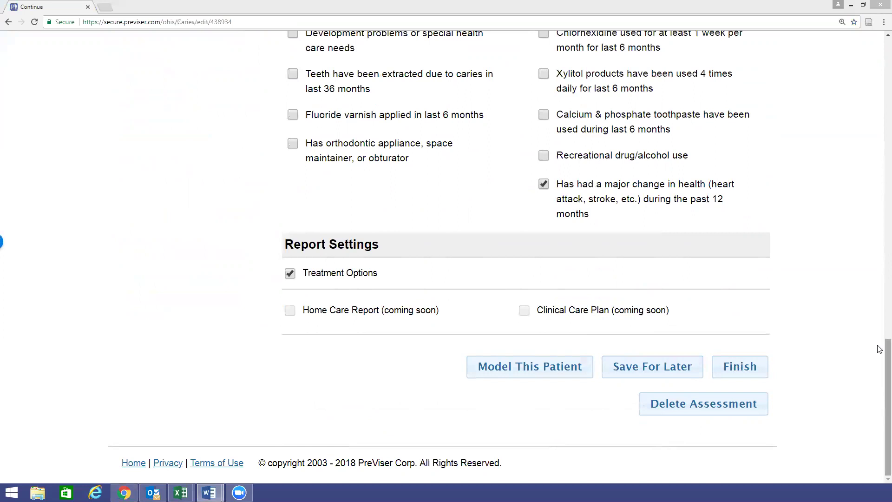
left_click(732, 366)
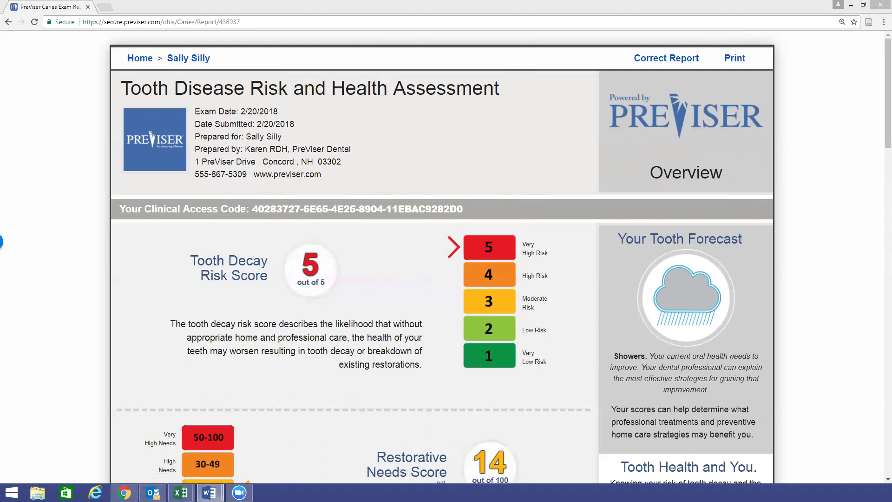
View the Tooth Disease Risk report: decay risk 5 of 5, restorative needs 14
left_click(362, 308)
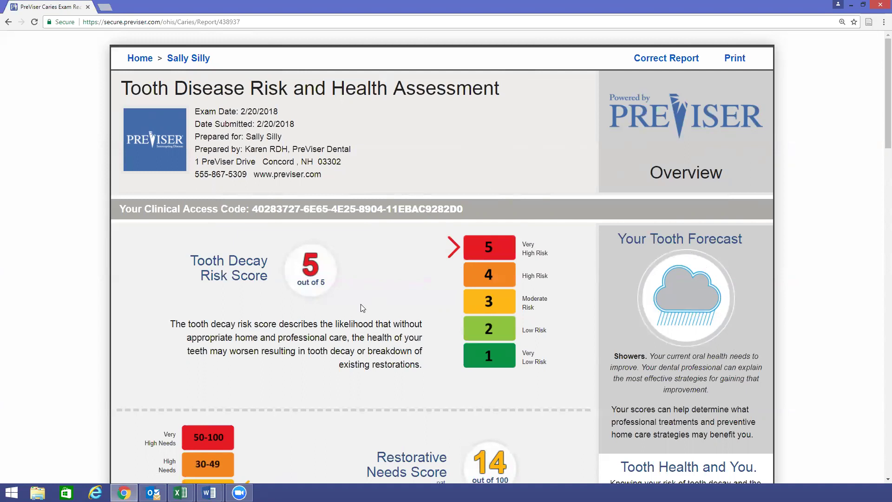
scroll(363, 308, "down", 4)
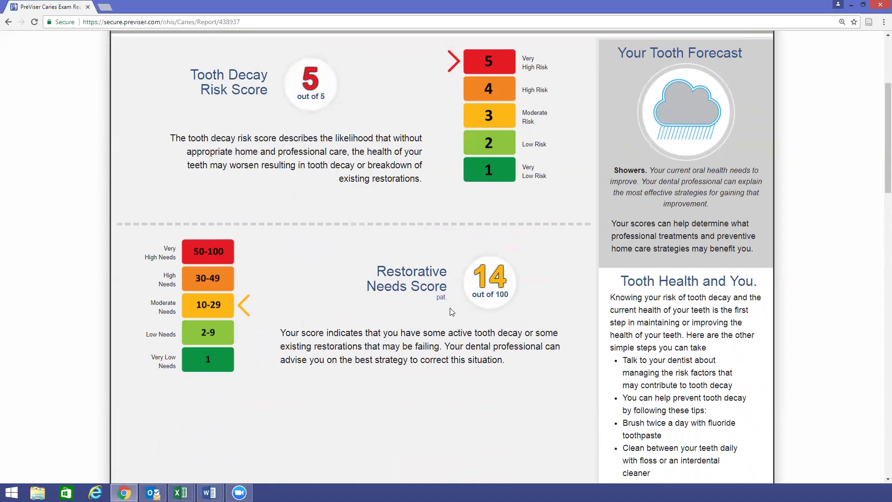
scroll(450, 311, "down", 6)
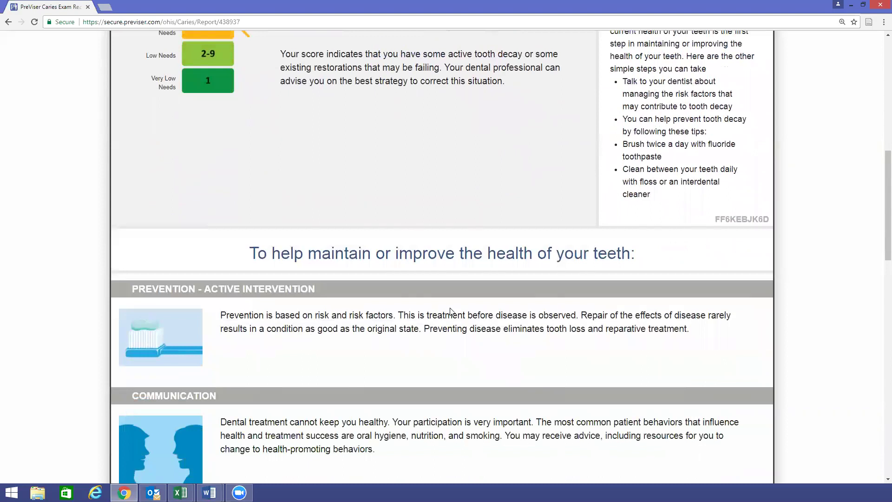
scroll(449, 311, "down", 2)
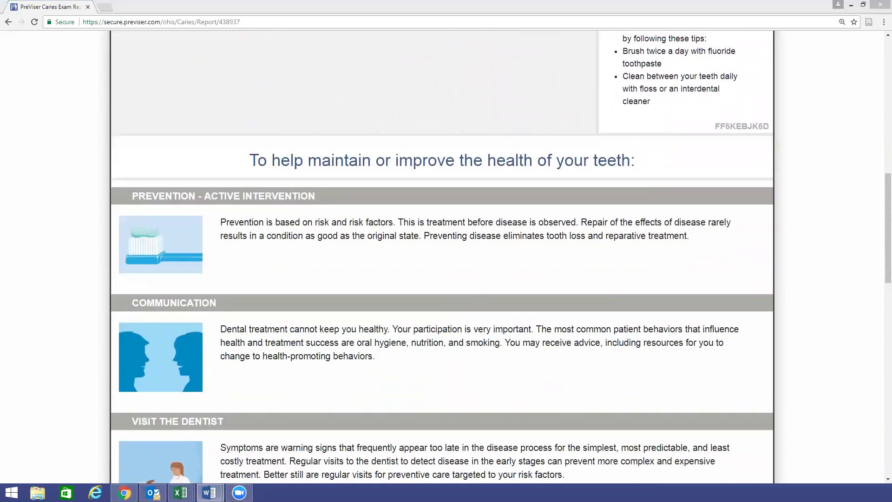
left_click(356, 283)
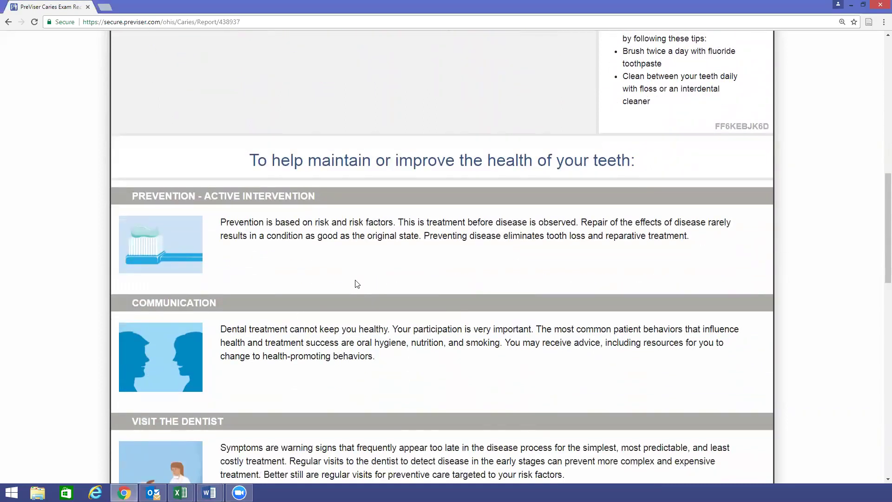
scroll(358, 283, "down", 3)
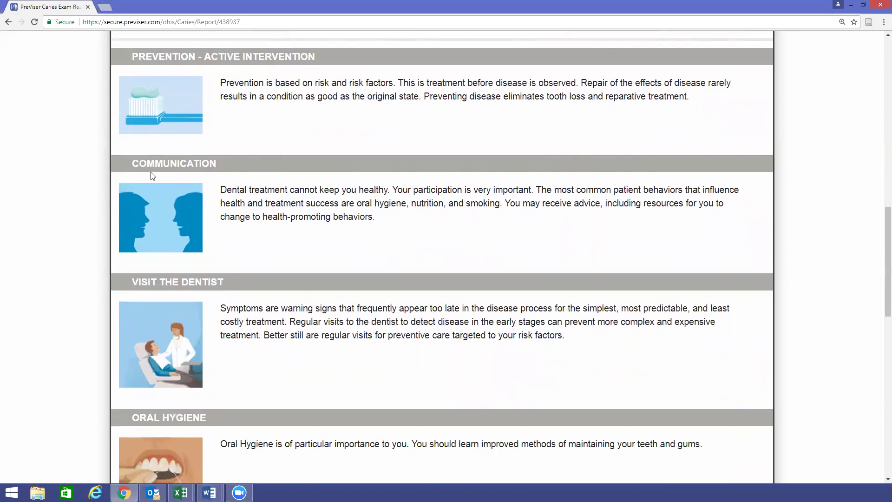
scroll(194, 303, "down", 2)
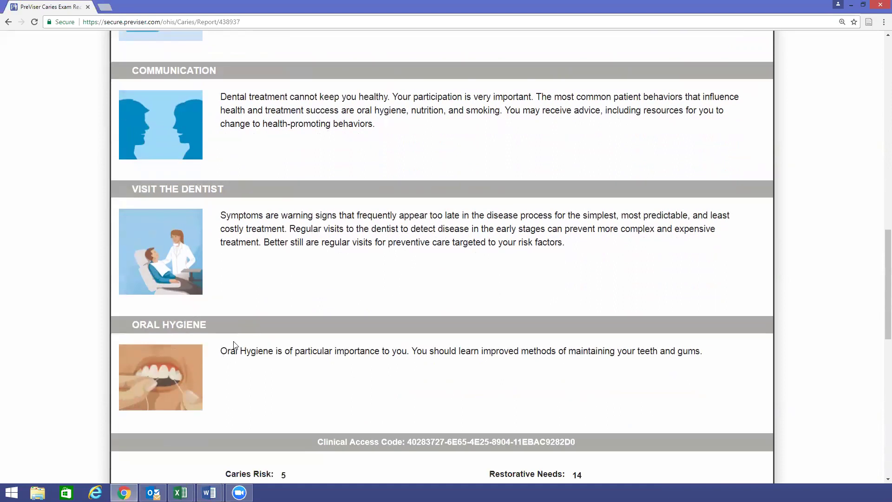
scroll(235, 326, "up", 4)
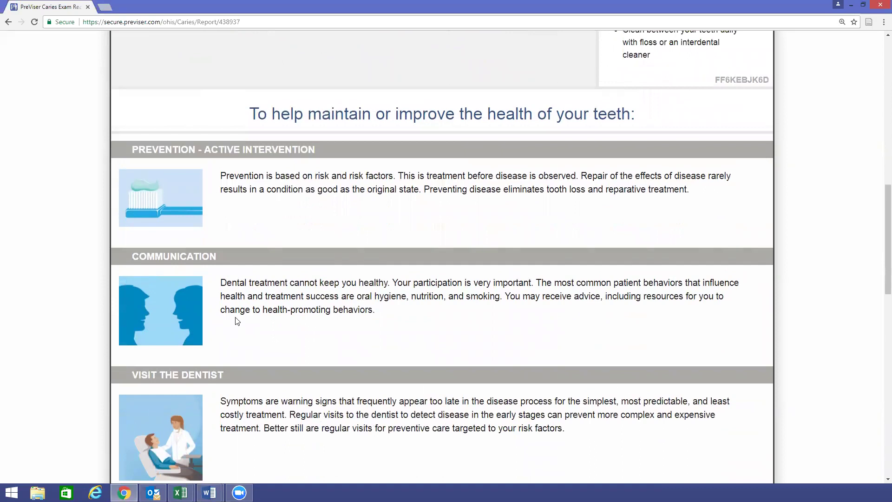
scroll(237, 321, "up", 7)
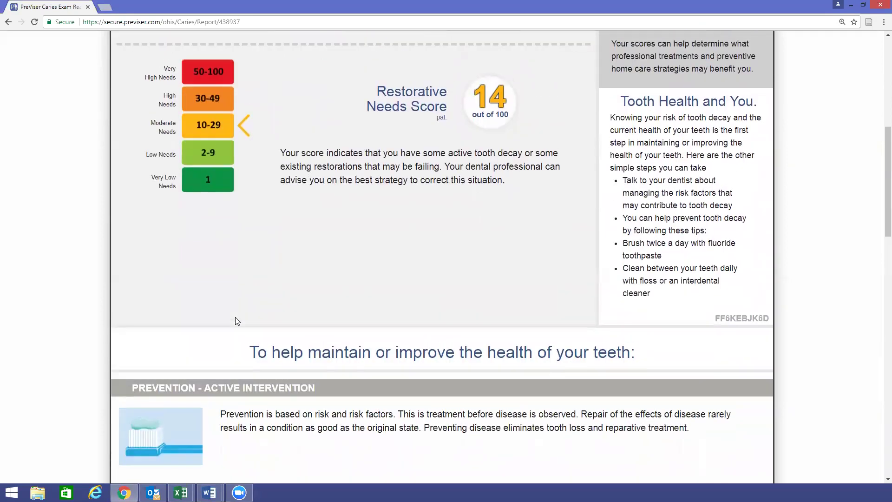
scroll(237, 320, "up", 1)
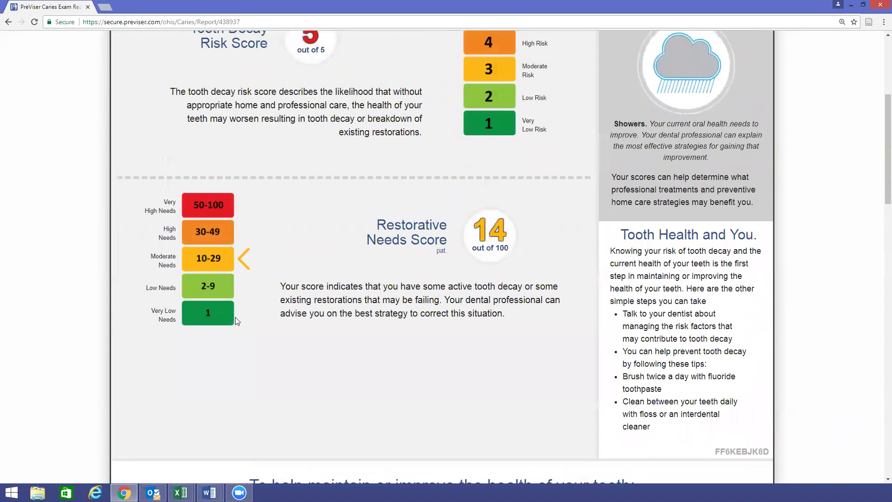
scroll(236, 320, "up", 2)
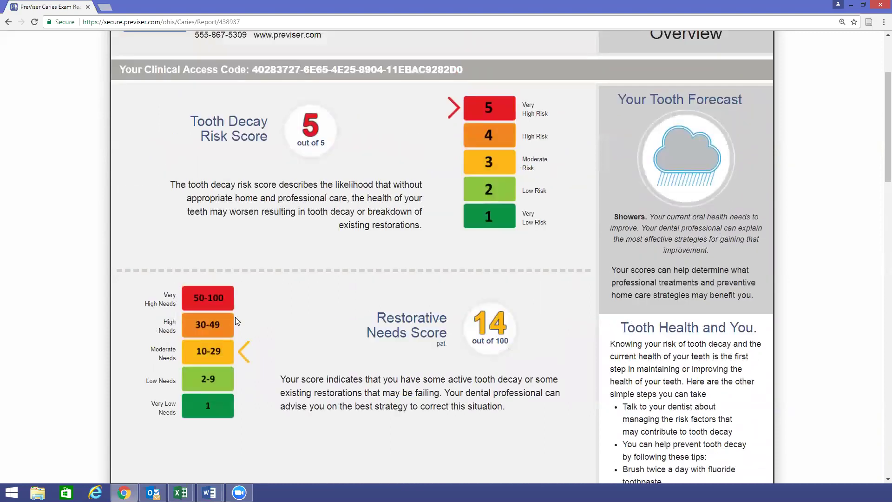
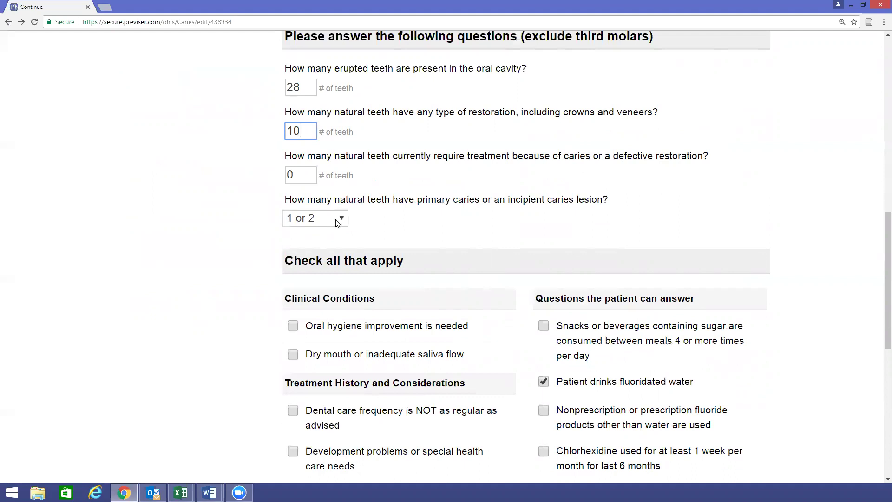
Set primary caries to 0 (None) and model the patient for a decay risk 2 report
left_click(297, 232)
scroll(235, 247, "up", 7)
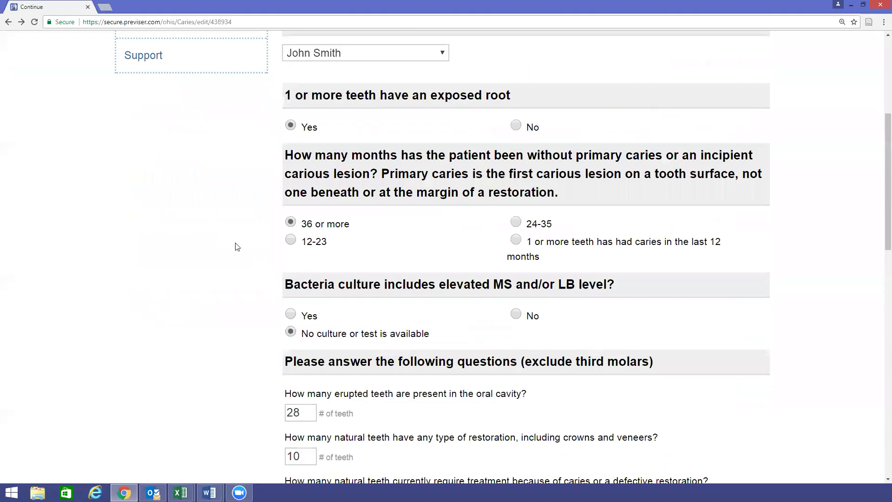
scroll(771, 213, "down", 7)
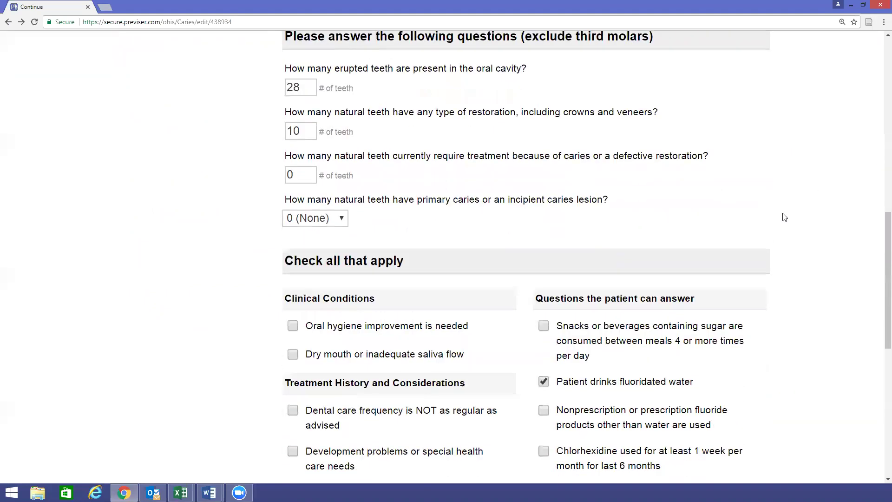
scroll(784, 217, "down", 9)
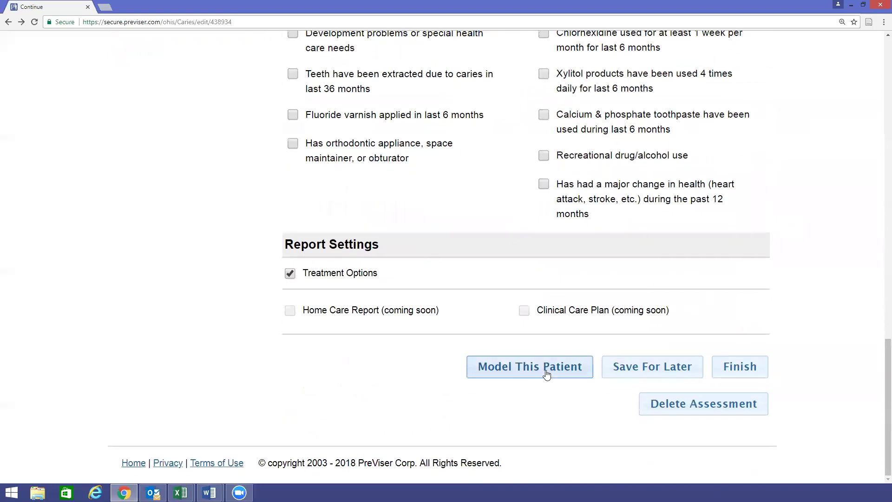
left_click(516, 372)
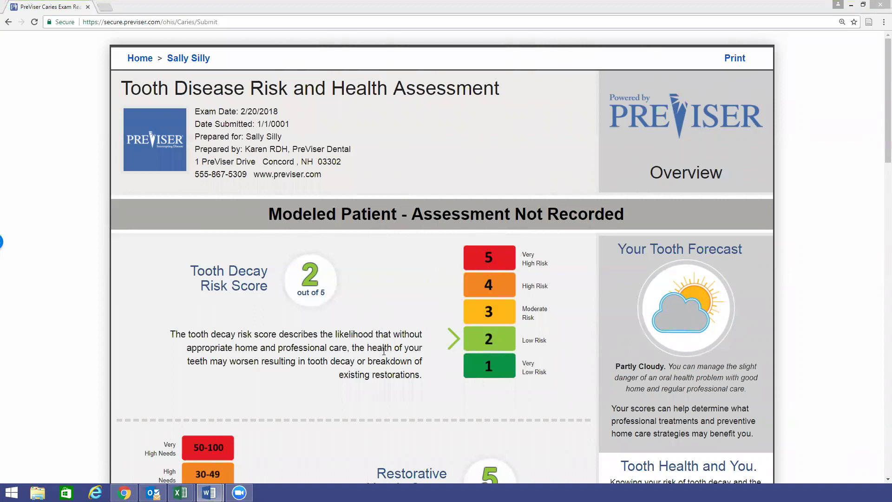
scroll(419, 334, "down", 3)
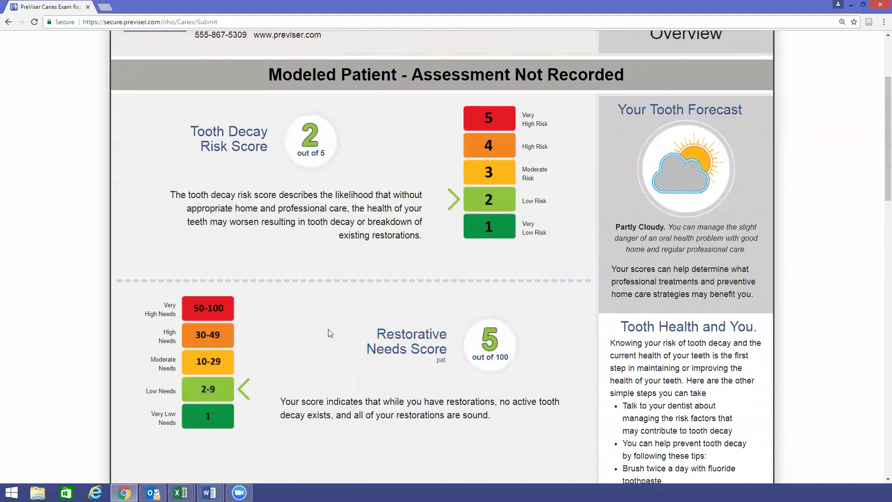
scroll(328, 330, "down", 8)
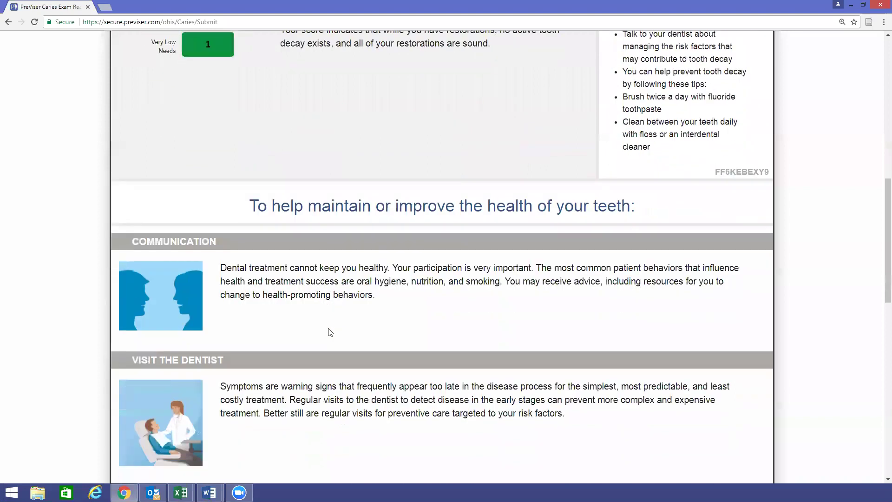
scroll(328, 332, "down", 3)
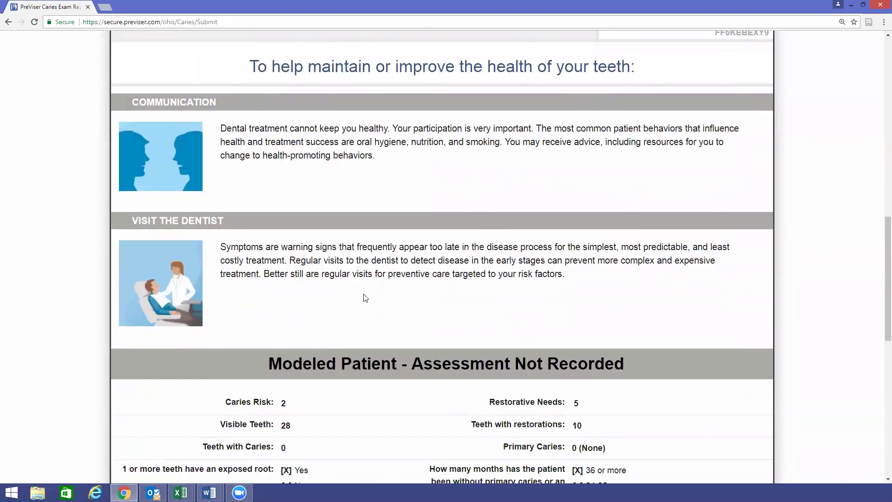
scroll(366, 297, "up", 14)
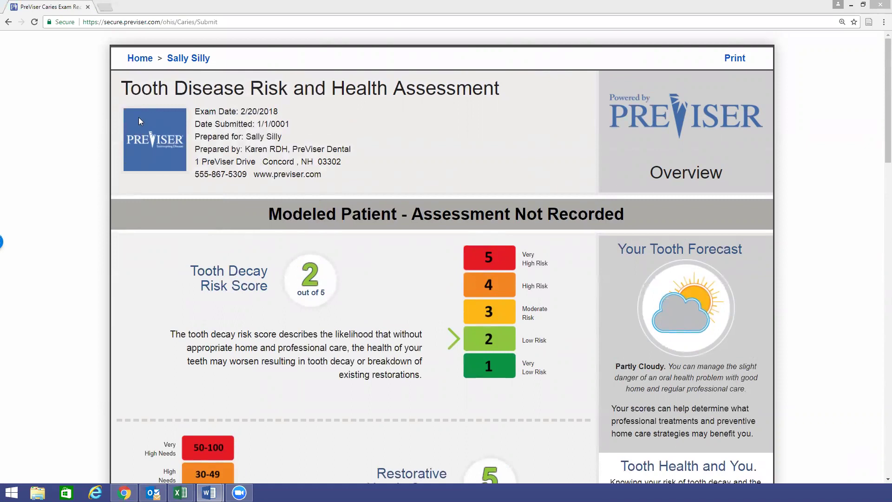
Start a new caries assessment from the patient page, prefilled with last assessment values
left_click(182, 59)
left_click(182, 59)
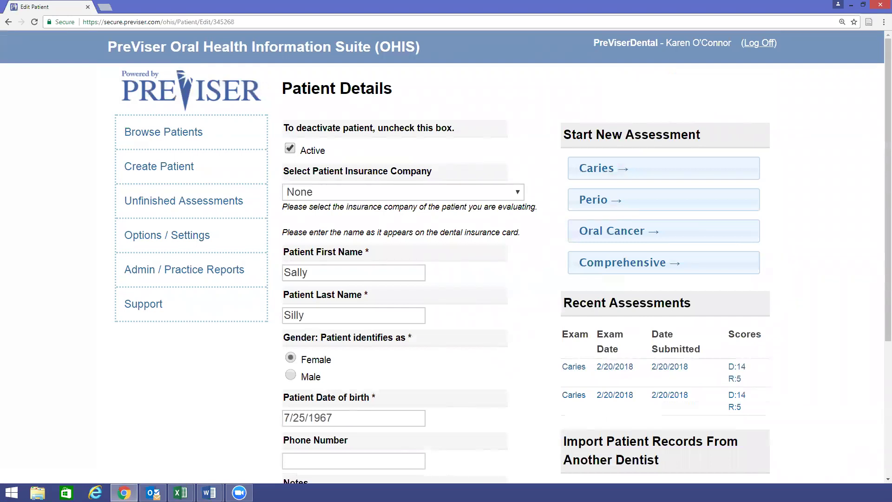
left_click(596, 170)
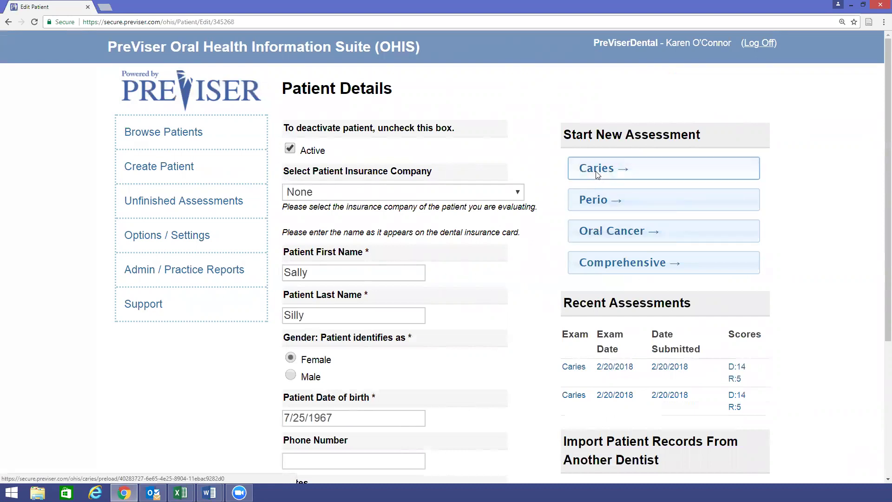
left_click(513, 297)
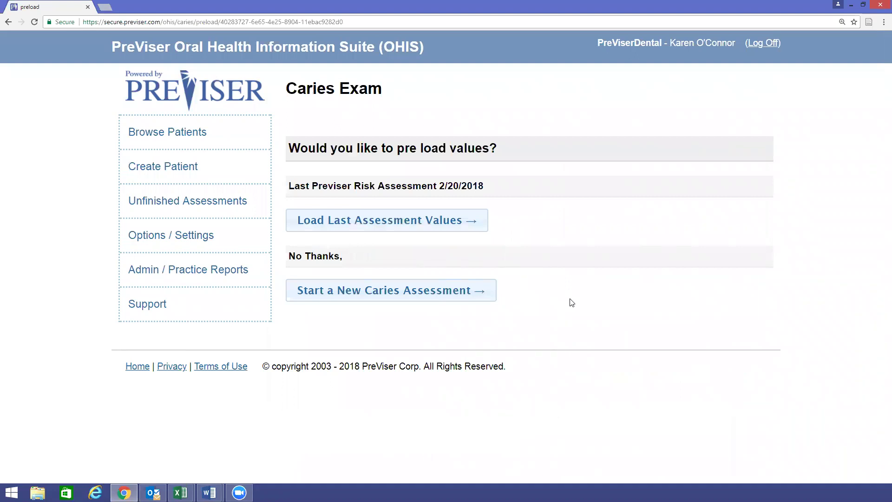
left_click(362, 220)
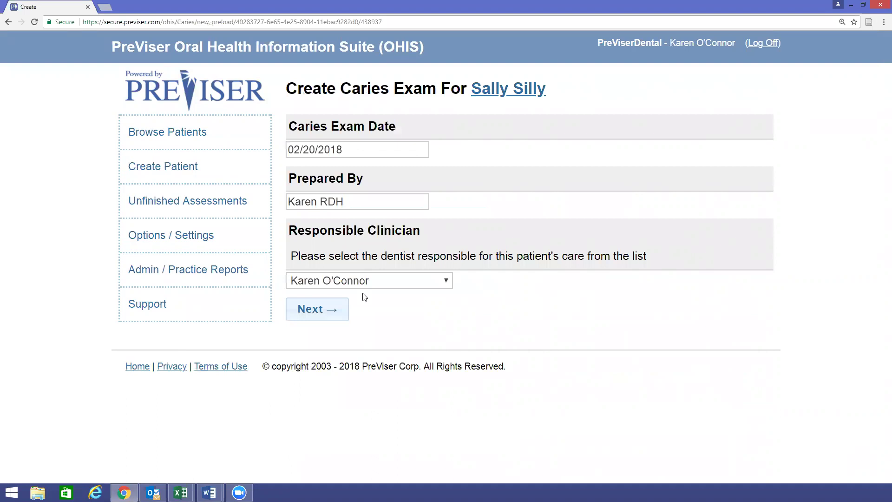
left_click(311, 309)
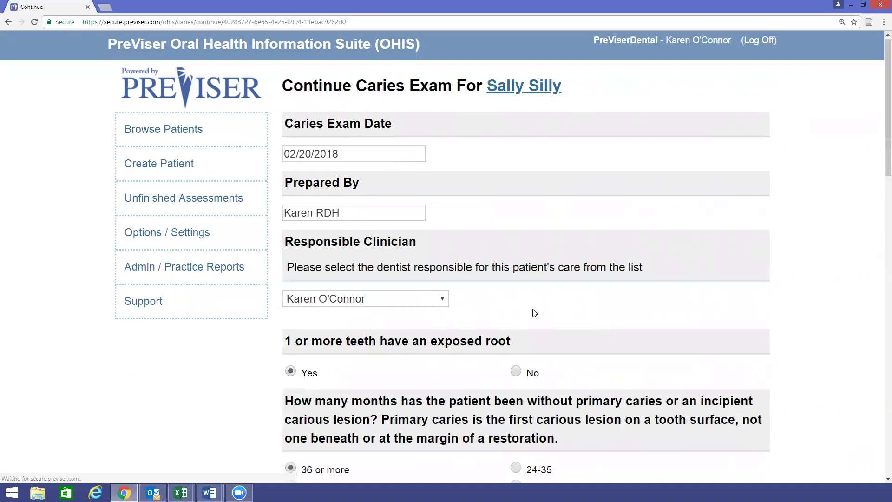
Set teeth needing treatment to 0, restored teeth to 10, and primary caries to 0 (None)
scroll(534, 314, "down", 9)
left_click(297, 329)
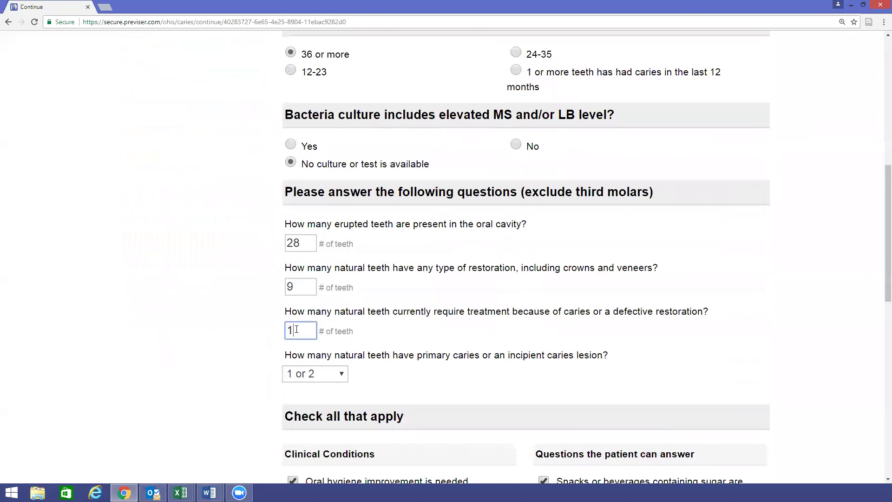
key("BackSpace")
type("0")
left_click(305, 288)
key("BackSpace")
type("10")
key("BackSpace")
type("0")
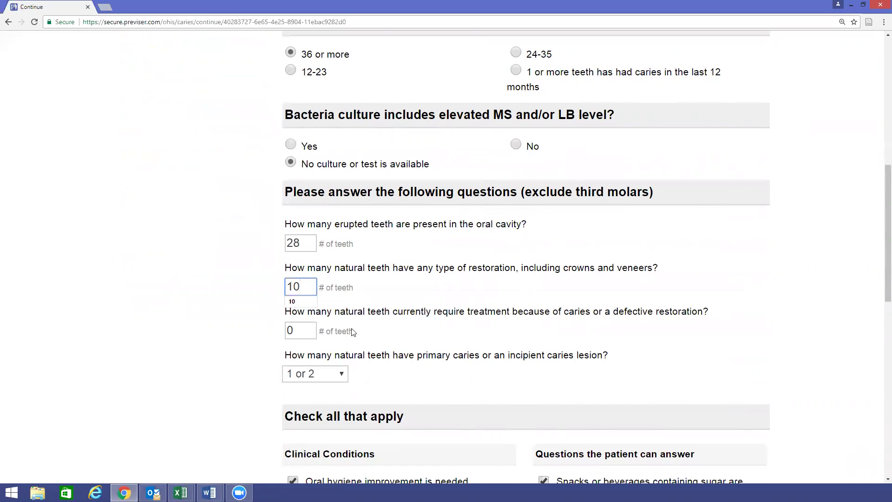
left_click(331, 377)
left_click(329, 389)
Clear oral hygiene, sugary snacks and irregular care items, mark fluoride varnish applied, and finish
scroll(479, 359, "down", 4)
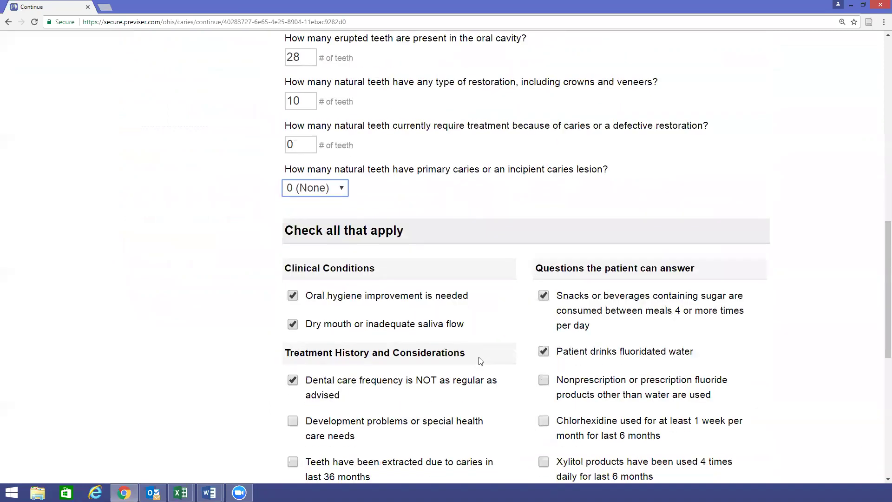
left_click(337, 298)
left_click(574, 298)
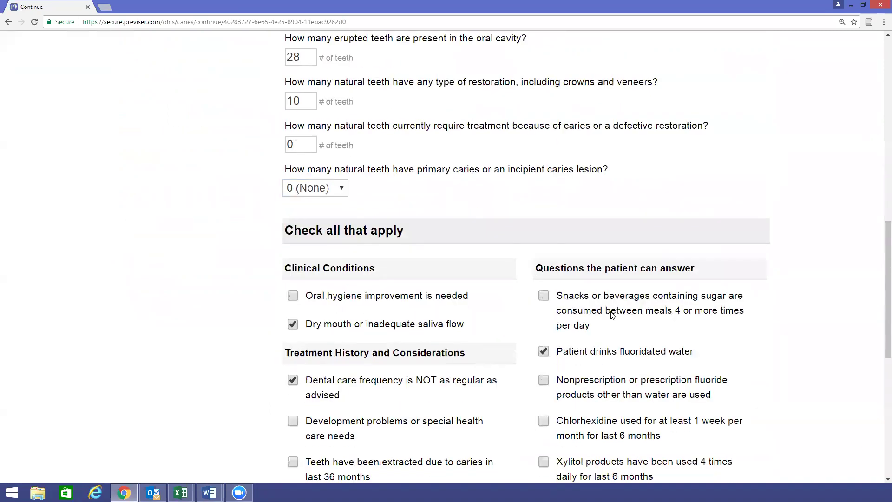
scroll(705, 315, "down", 4)
left_click(355, 198)
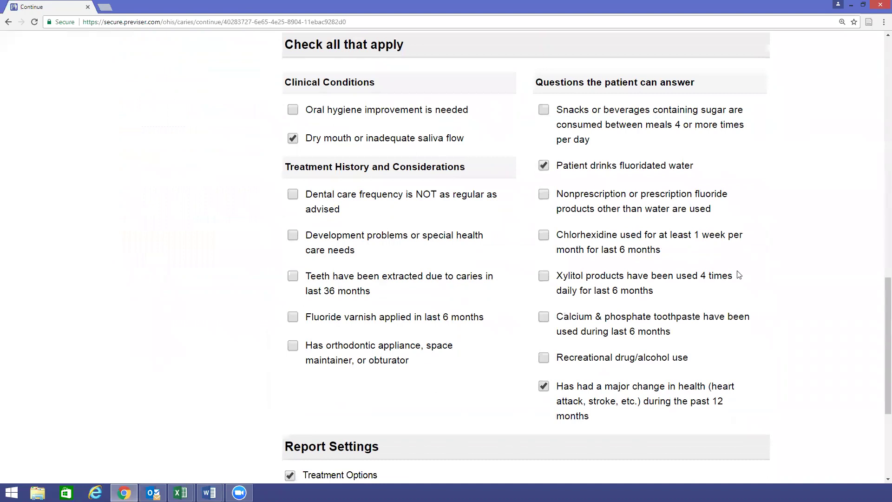
scroll(740, 266, "down", 3)
left_click(305, 178)
left_click(732, 430)
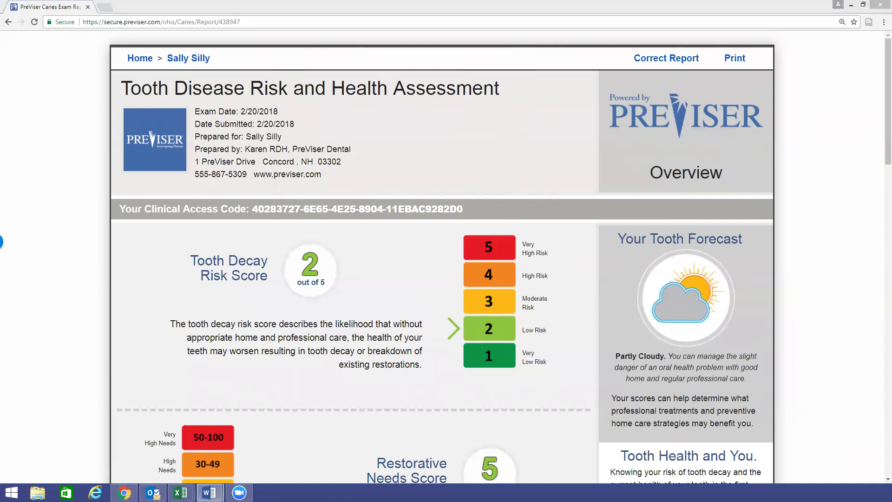
left_click(154, 300)
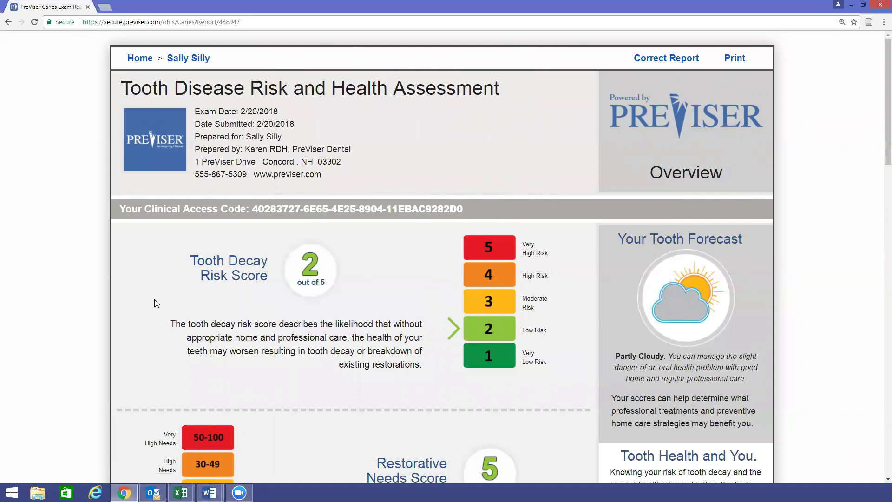